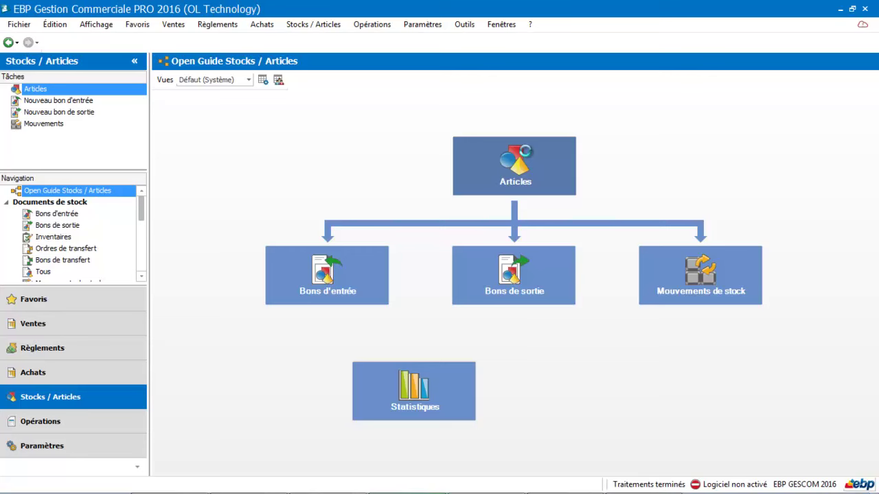
Create a new article of type Nomenclature commerciale with the label "Coffret basket".
left_click(521, 157)
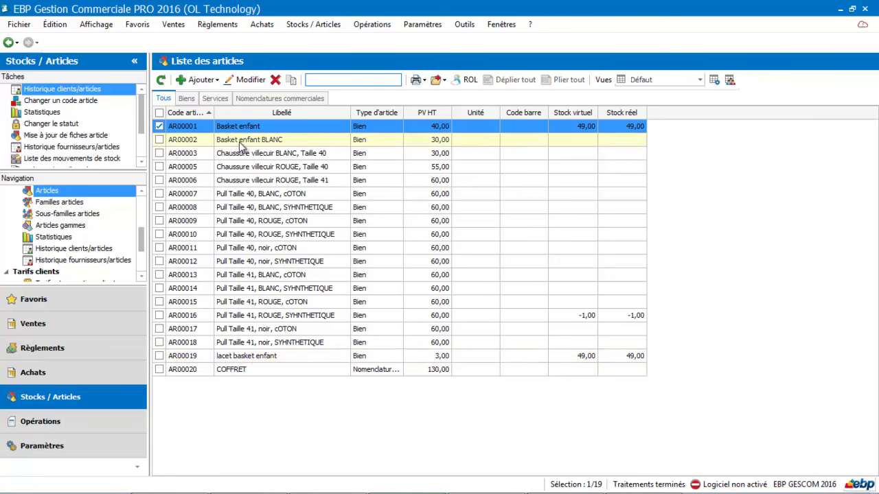
left_click(202, 81)
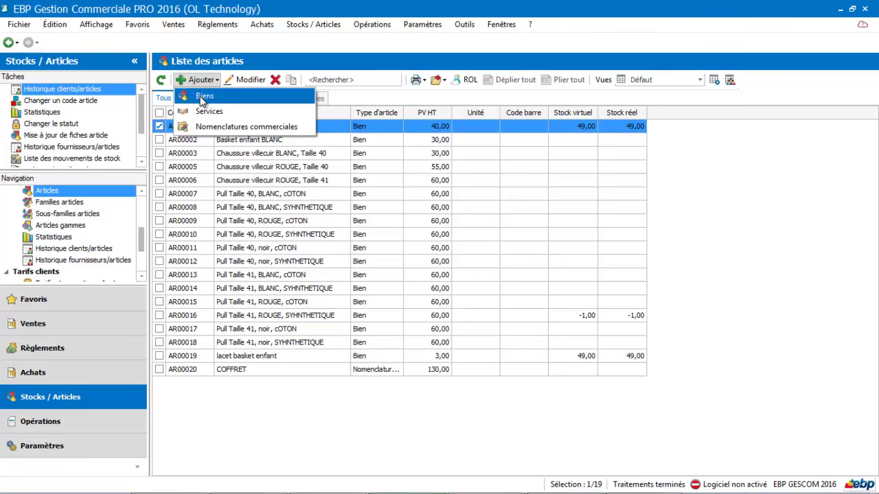
left_click(202, 129)
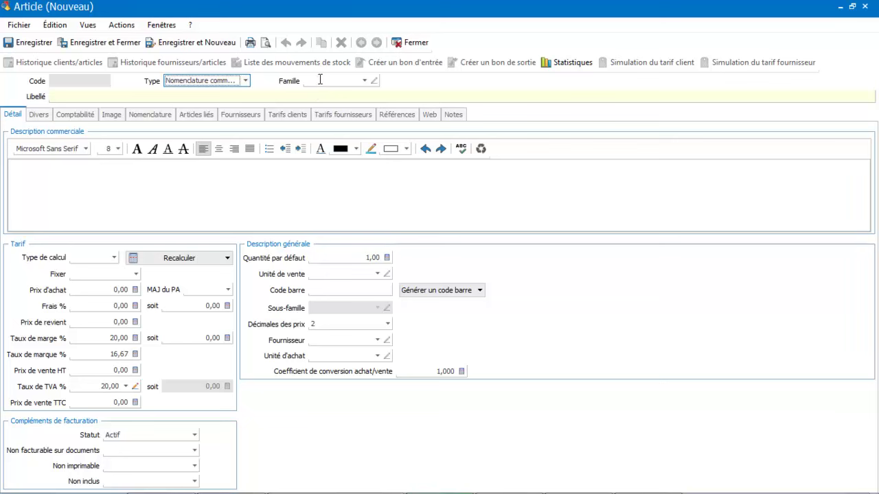
left_click(276, 95)
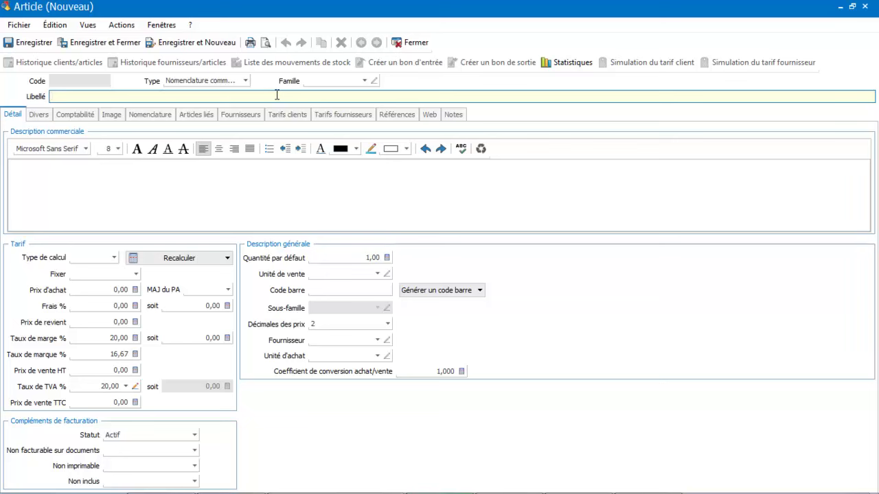
type("Coffret basket")
key("Tab")
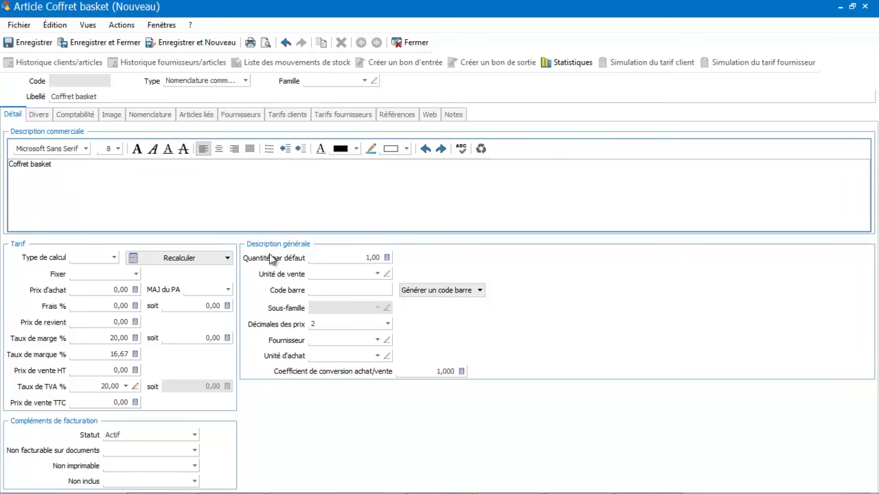
Add article AR00002, Basket enfant BLANC, as the first component of the article's nomenclature.
left_click(153, 115)
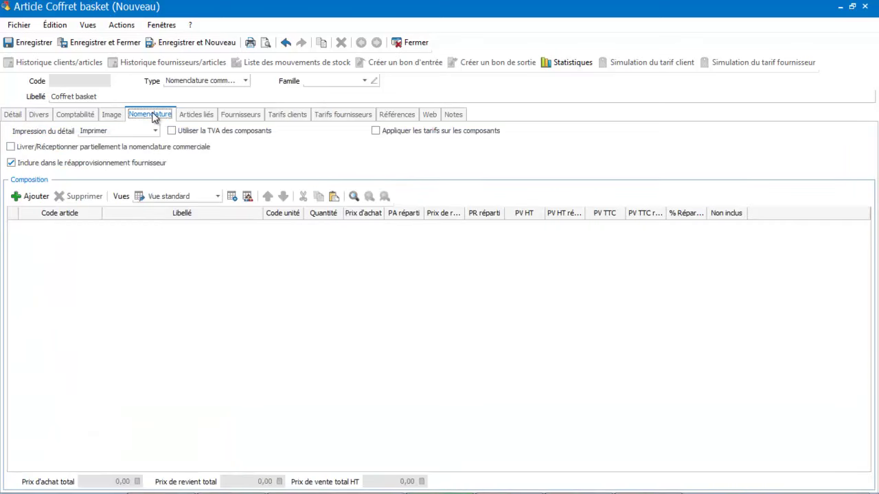
left_click(38, 200)
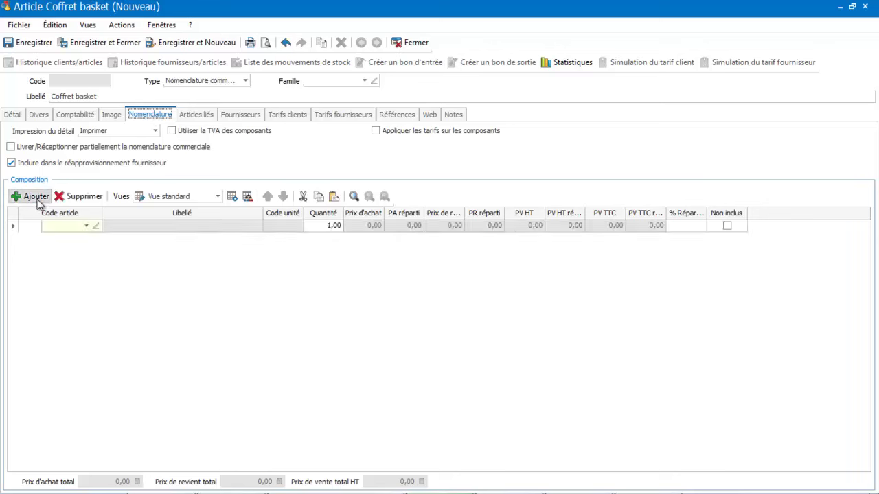
left_click(86, 227)
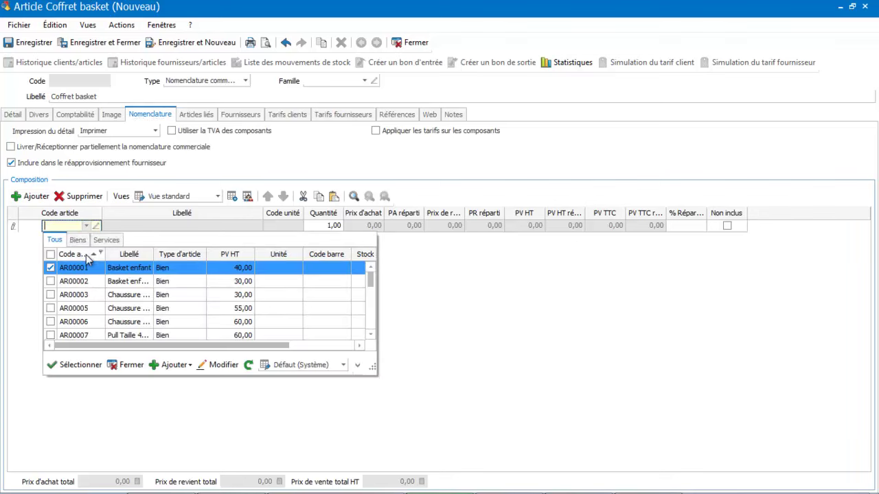
left_click(83, 280)
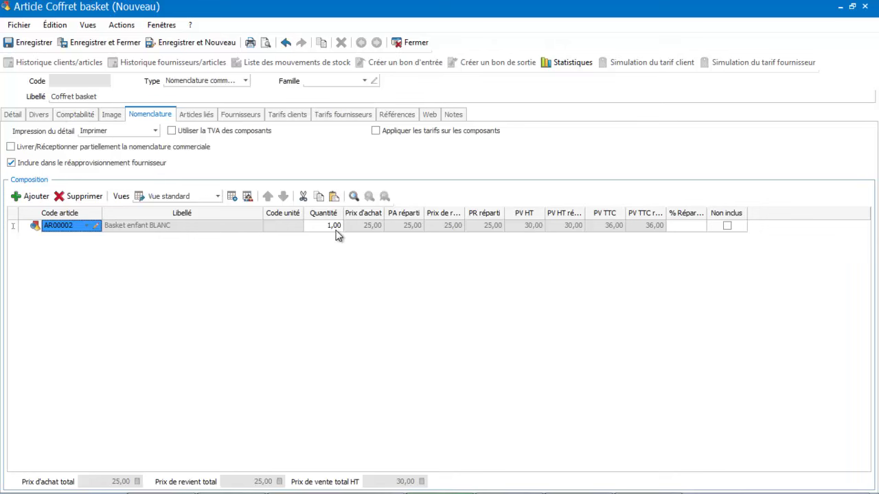
Add article AR00019, lacet basket enfant, as the second component of the nomenclature.
left_click(35, 196)
left_click(86, 237)
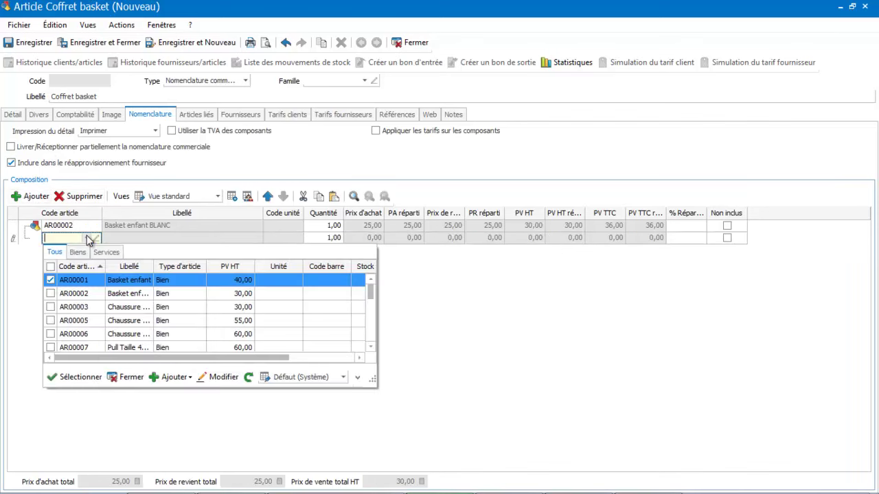
left_click_drag(369, 294, 369, 335)
double_click(206, 334)
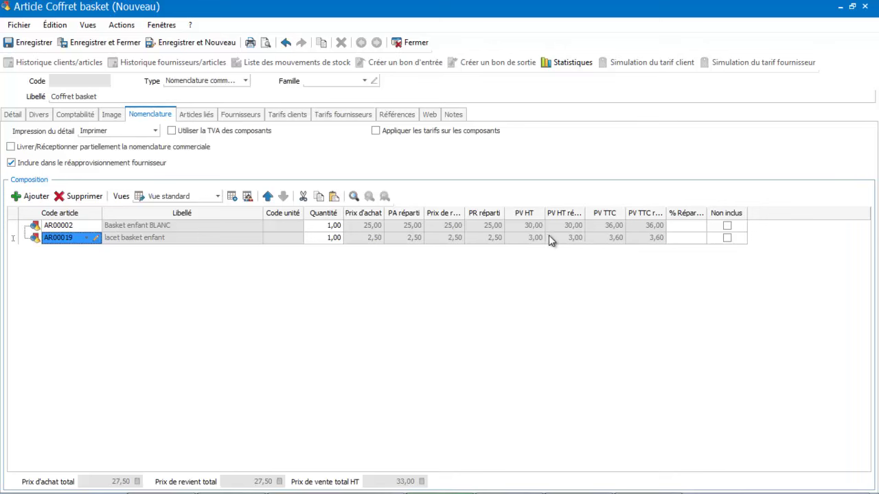
Set the Coffret basket's Prix de vente HT to 35 and save the article.
left_click(11, 116)
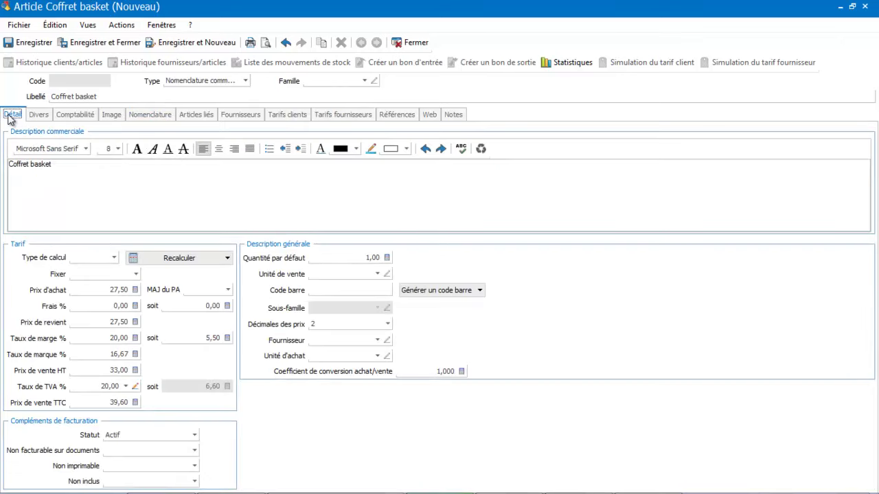
left_click(105, 370)
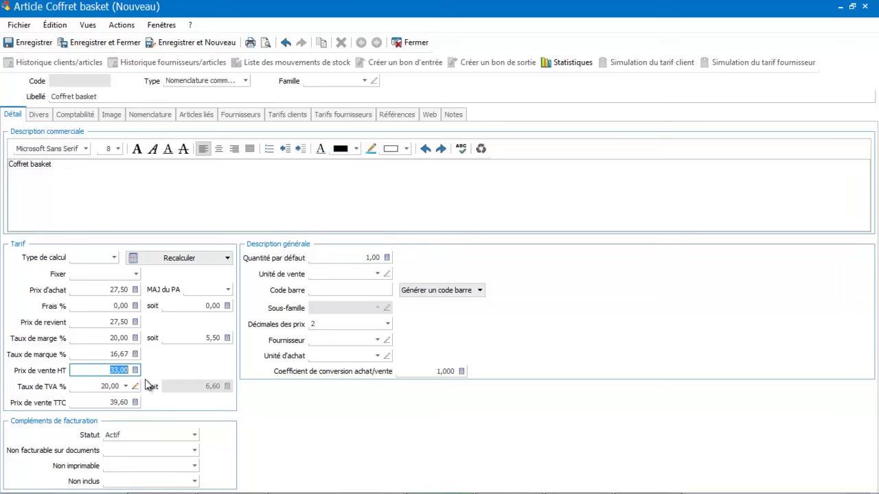
type("35")
key("Tab")
key("ctrl+s")
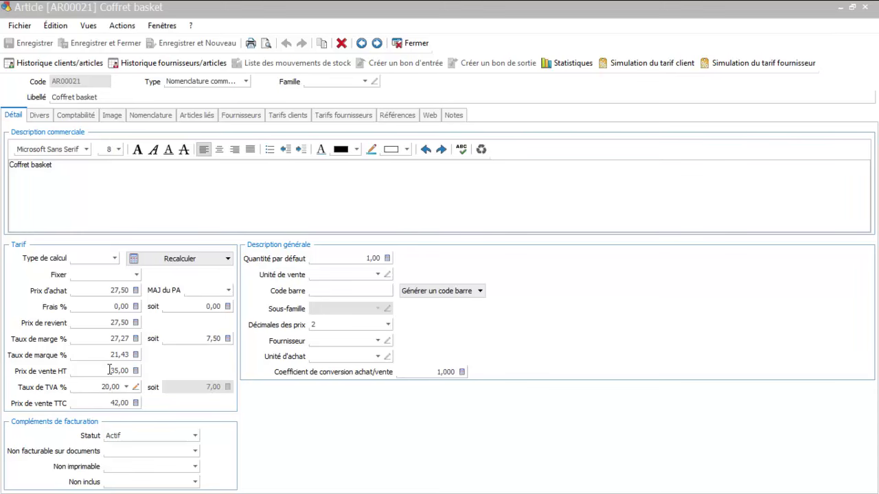
In the nomenclature, set the % Répartition to 90 for Basket enfant BLANC and 10 for lacet basket enfant.
left_click(148, 115)
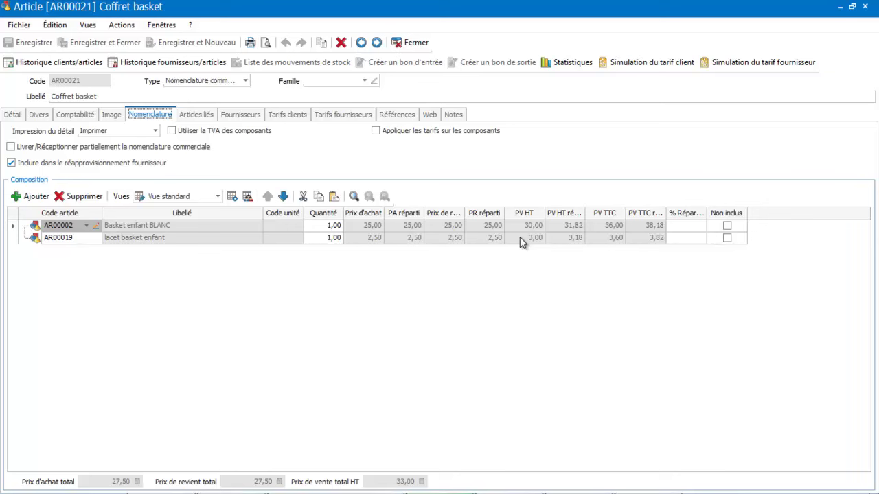
left_click(687, 227)
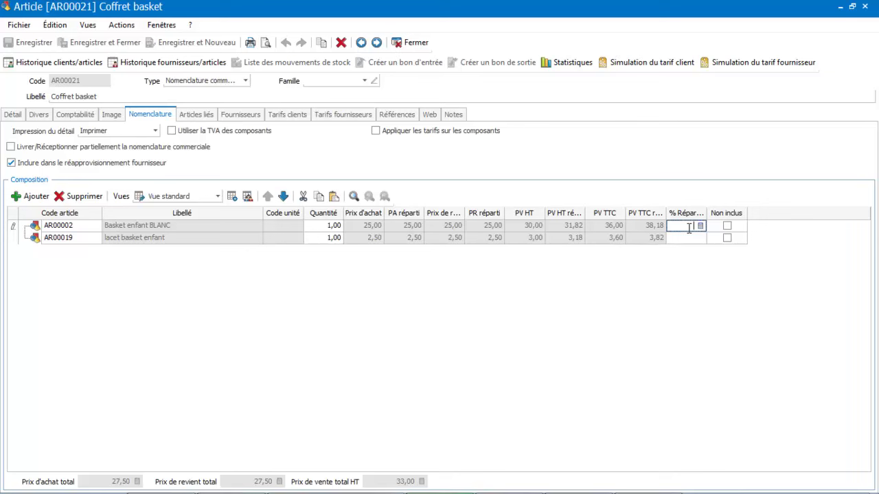
type("90")
key("Tab")
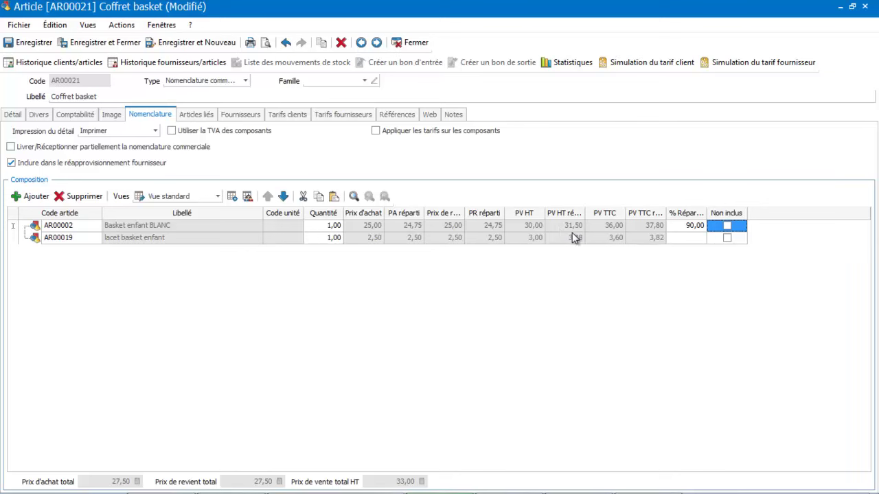
left_click(675, 238)
type("1")
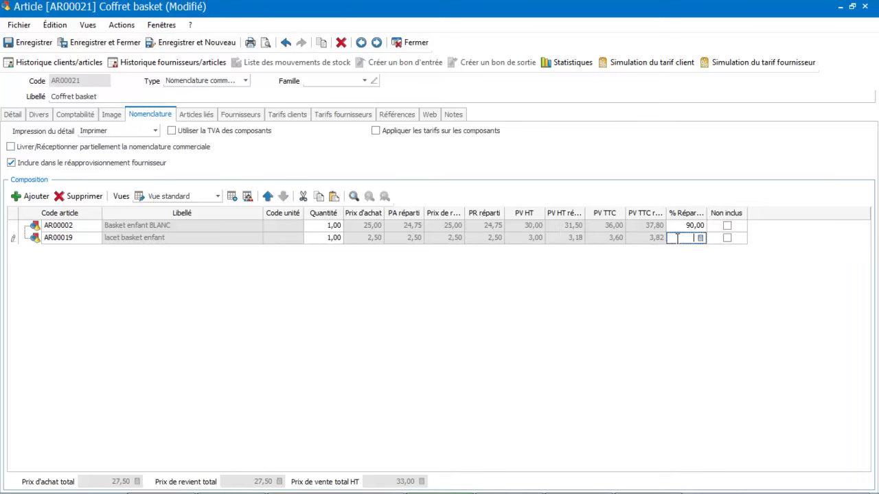
type("0")
key("Tab")
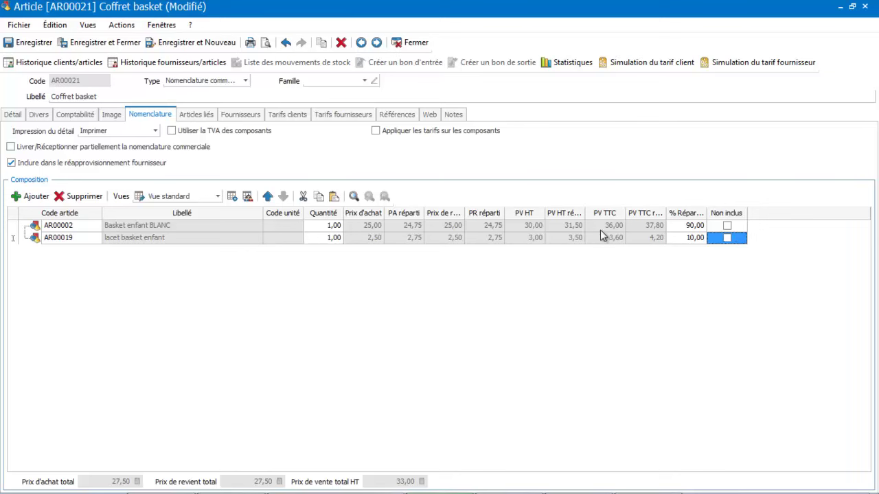
Try marking the lacet basket enfant component as Non inclus, and include it again.
left_click(727, 239)
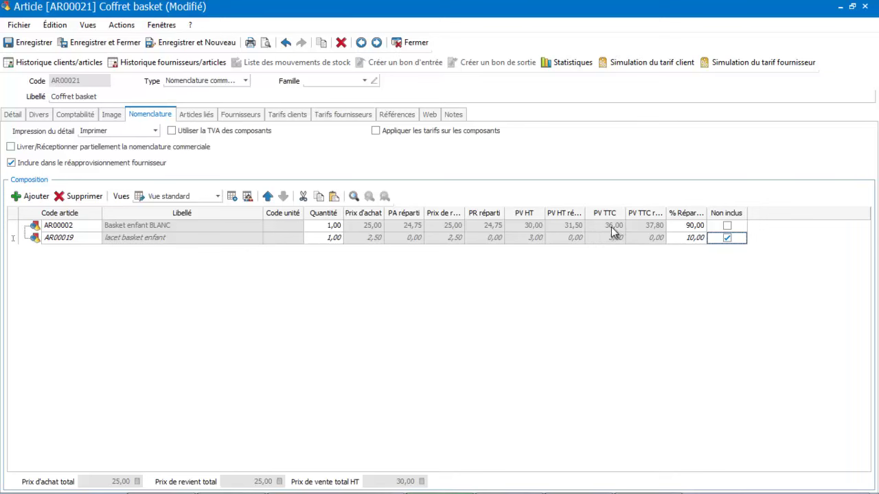
left_click(727, 239)
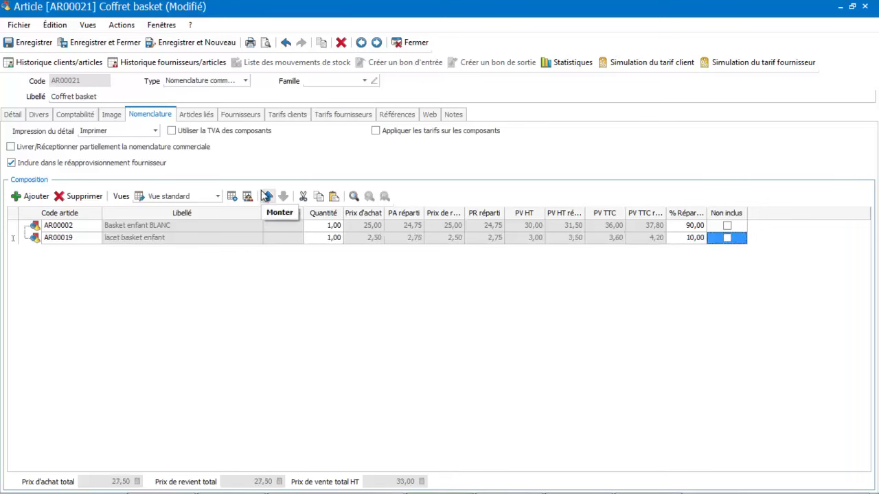
Set the nomenclature's Impression du détail option to "Imprimer sans montants".
left_click(155, 131)
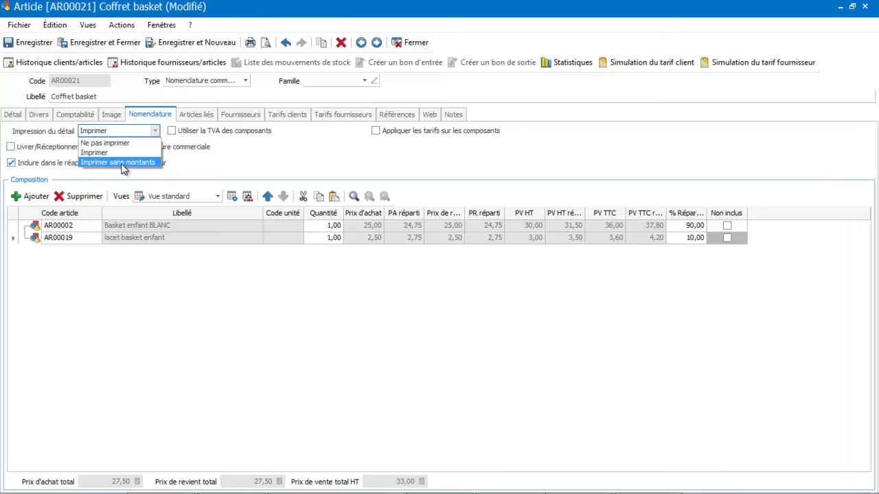
left_click(112, 143)
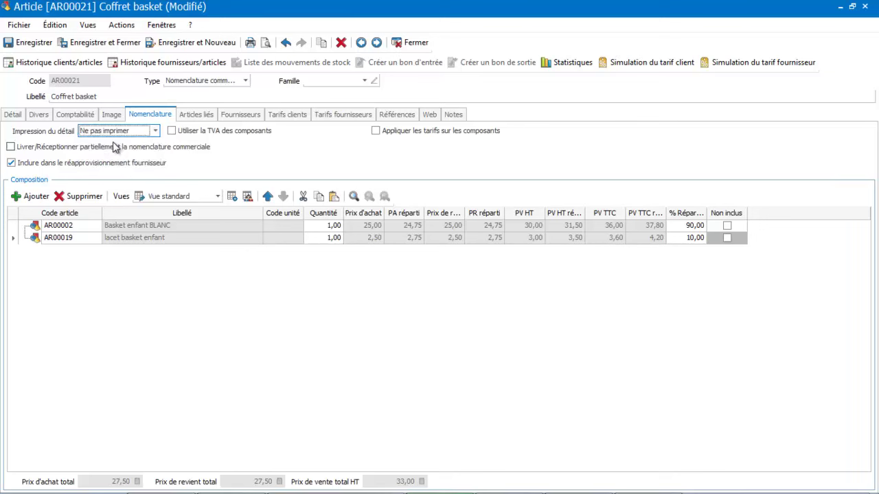
left_click(156, 131)
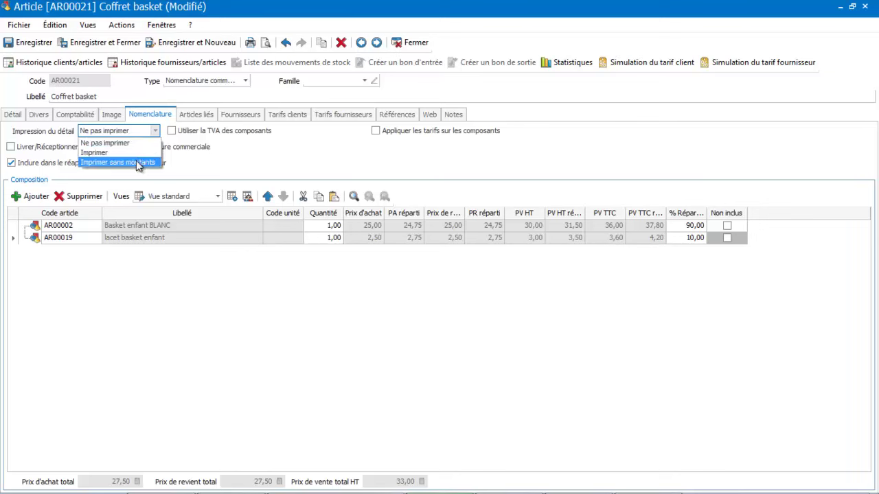
left_click(137, 162)
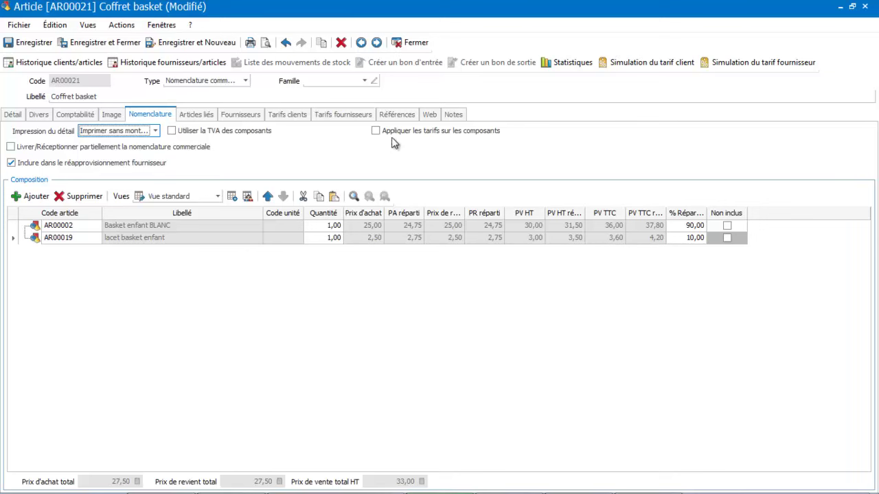
Set the article's Type de calcul to "Somme des prix de vente HT".
left_click(13, 115)
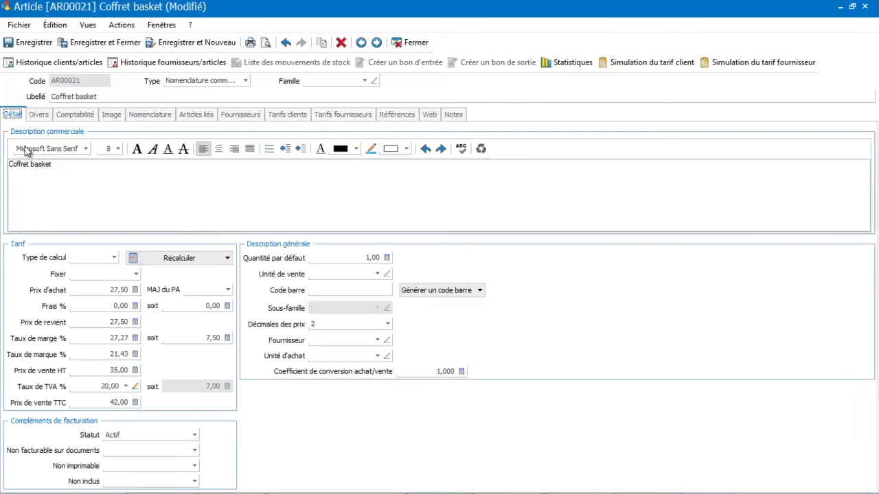
left_click(117, 259)
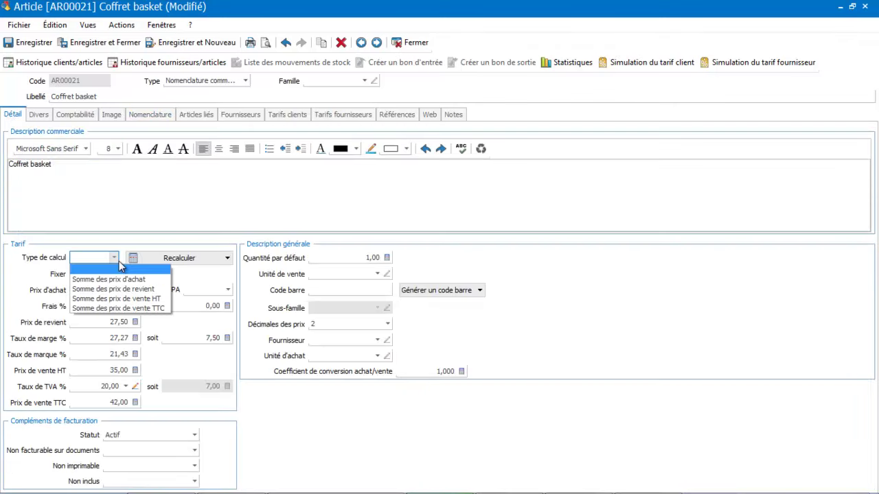
left_click(103, 298)
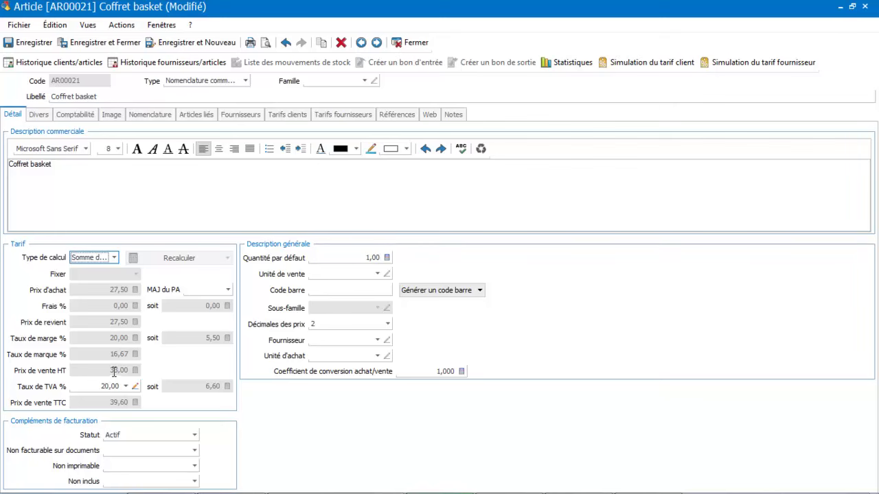
Allow the nomenclature commerciale to be partially delivered or received, and save and close the article.
left_click(156, 114)
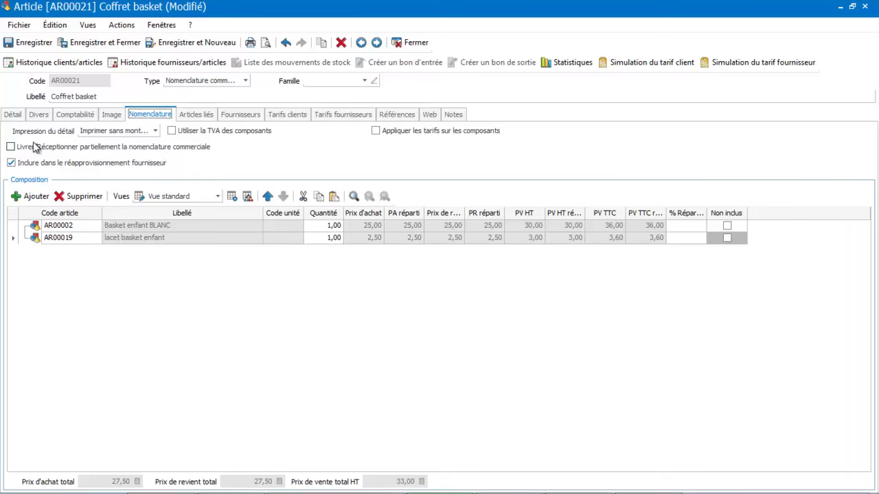
left_click(11, 147)
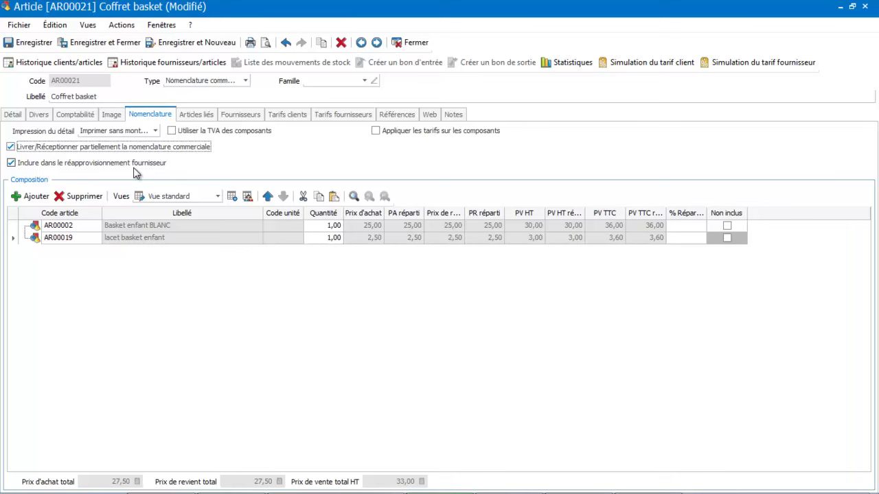
left_click(107, 42)
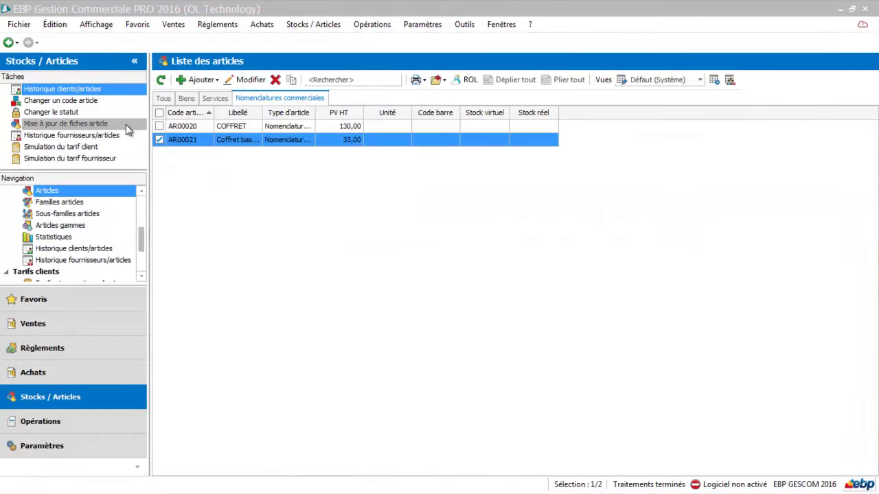
Create a new sales quote (devis) and assign the first listed customer to it.
left_click(38, 324)
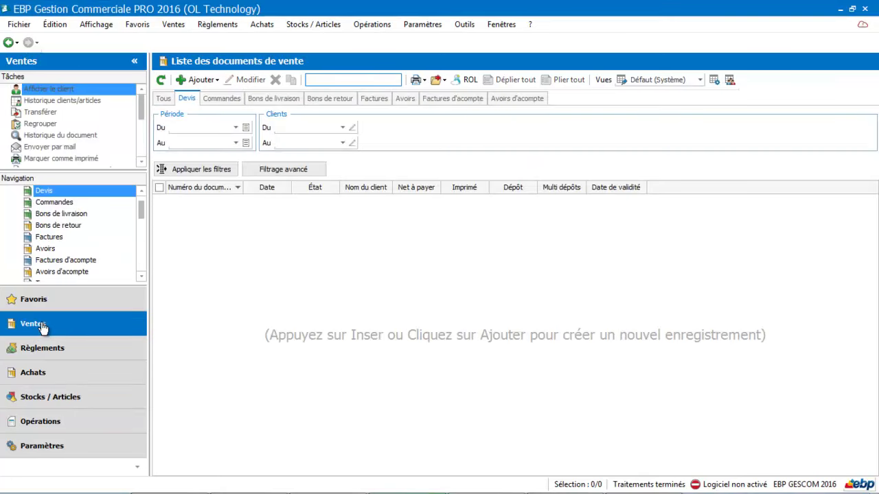
left_click(209, 80)
left_click(197, 95)
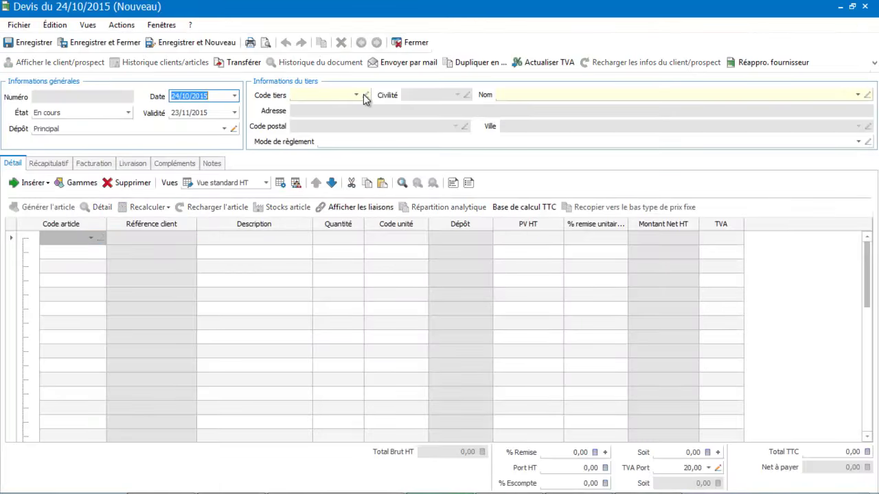
left_click(355, 95)
double_click(327, 139)
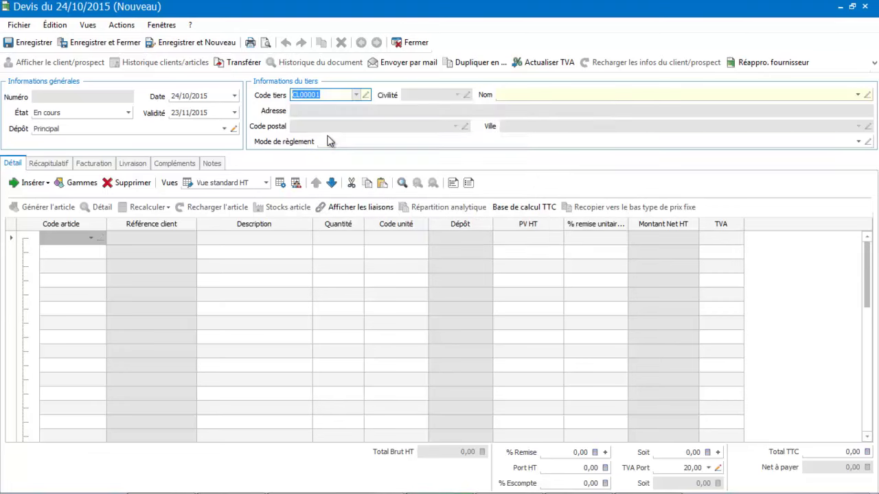
Add the nomenclature commerciale article "Coffret basket" to the first line of the quote.
left_click(93, 236)
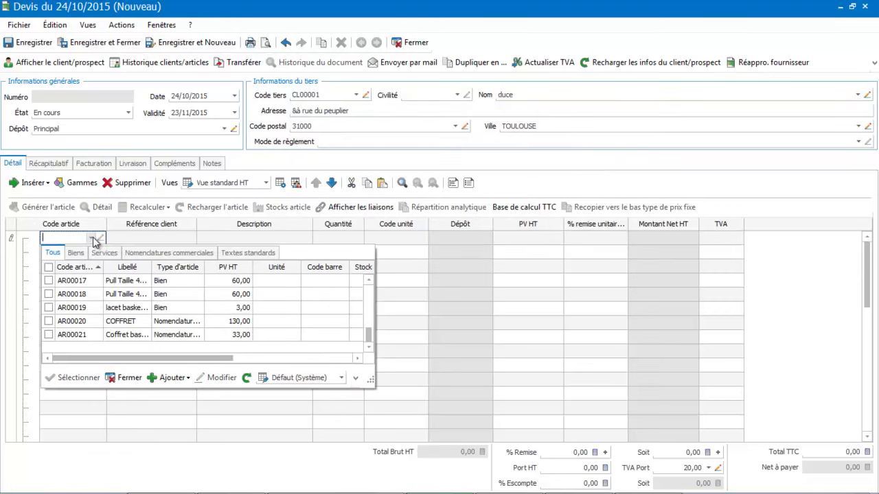
left_click(177, 253)
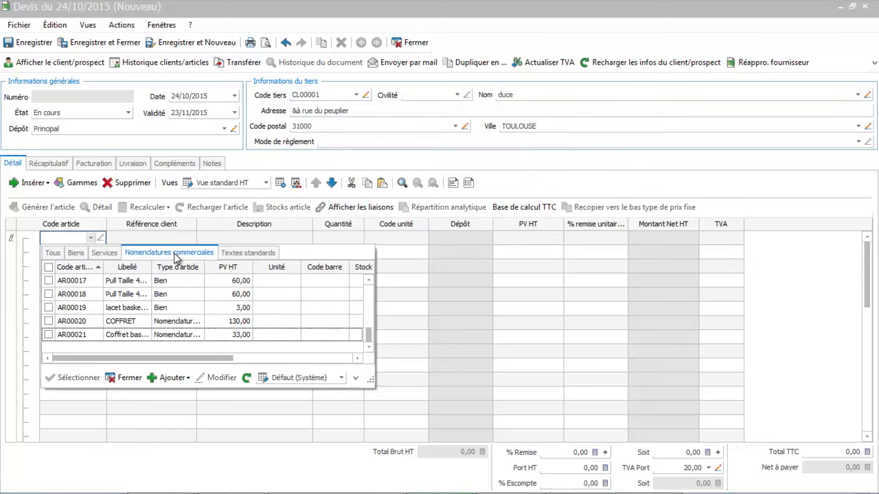
double_click(144, 299)
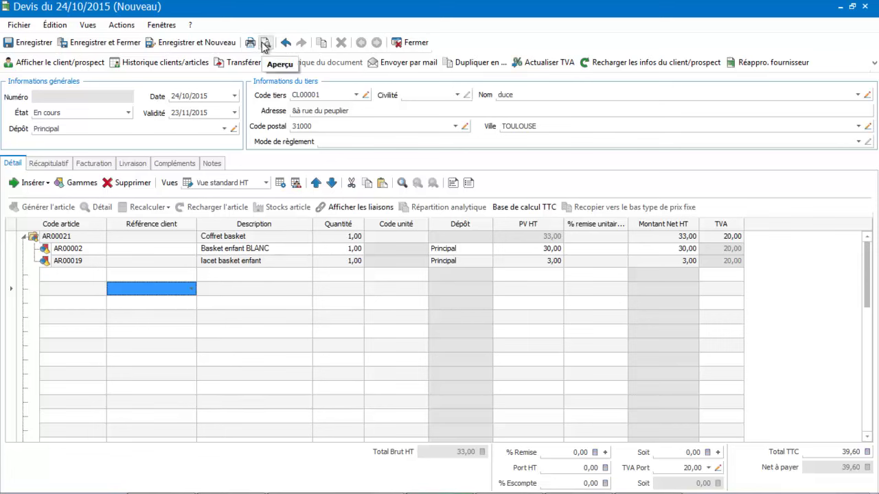
Save the quote and preview its printout to check how the nomenclature's components are printed.
left_click(265, 43)
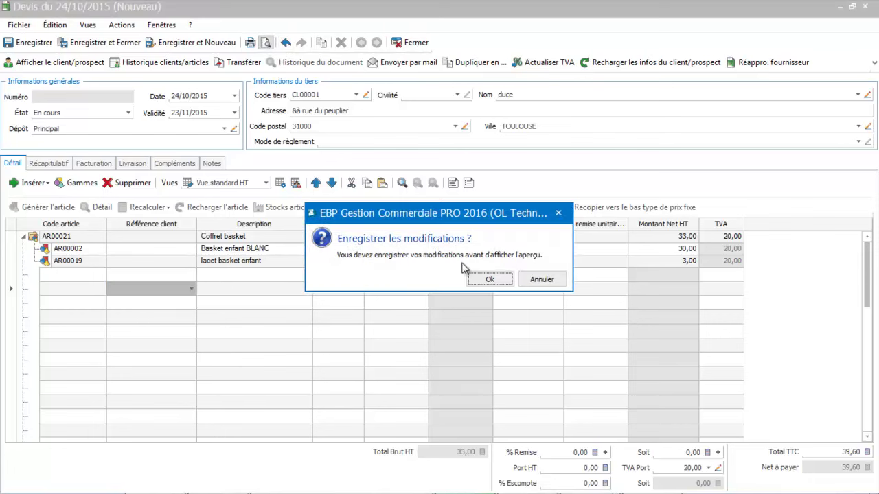
left_click(489, 279)
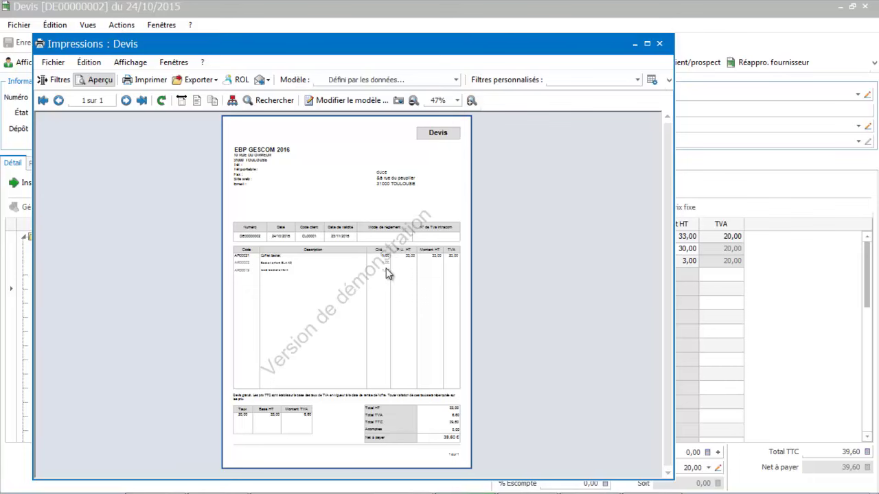
left_click(471, 100)
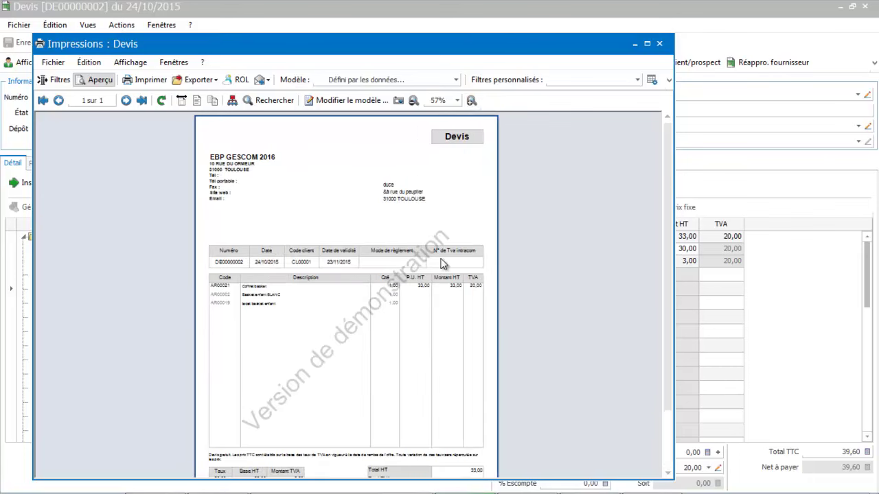
left_click(660, 44)
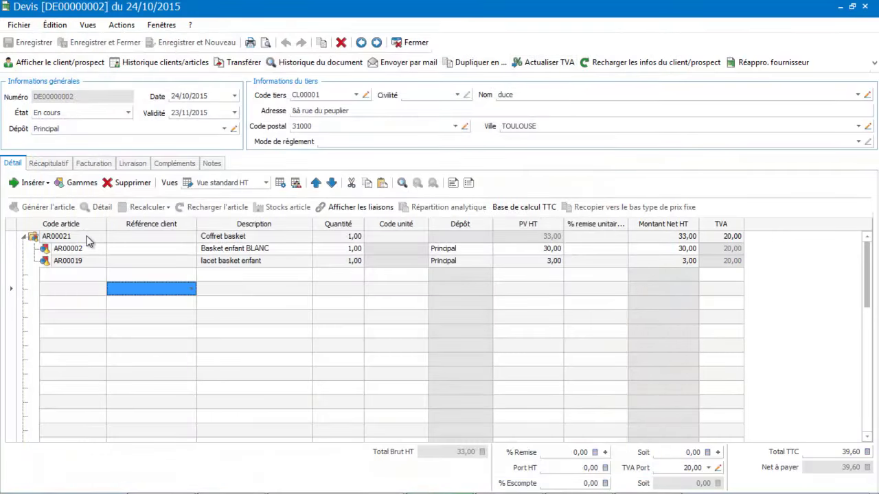
Set the Coffret basket nomenclature's Impression du détail option to "Imprimer", and save and close the article.
double_click(87, 235)
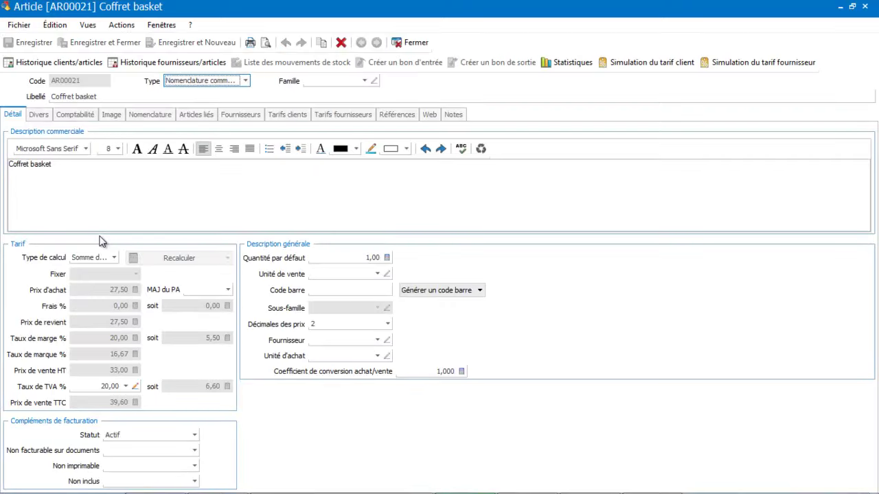
left_click(162, 118)
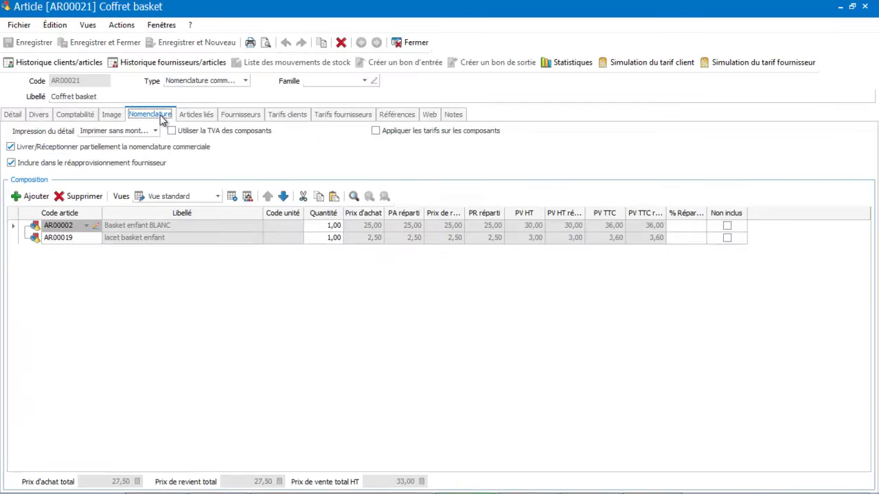
left_click(157, 131)
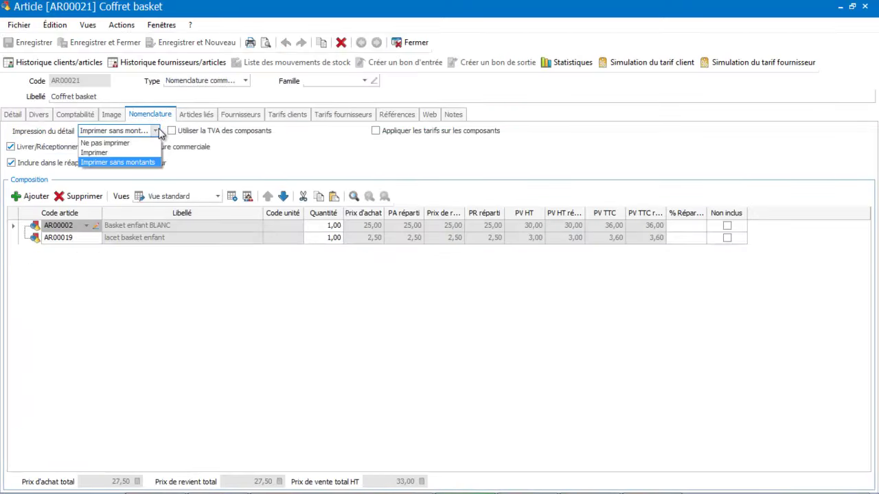
left_click(141, 152)
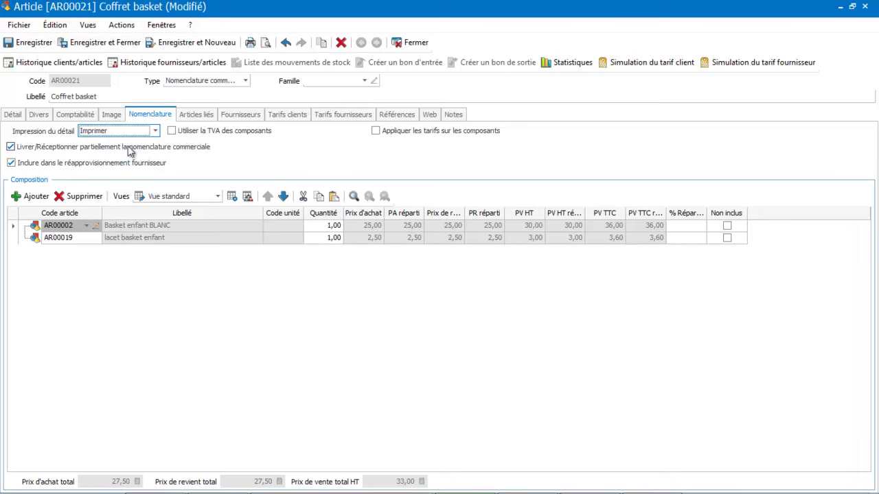
left_click(88, 44)
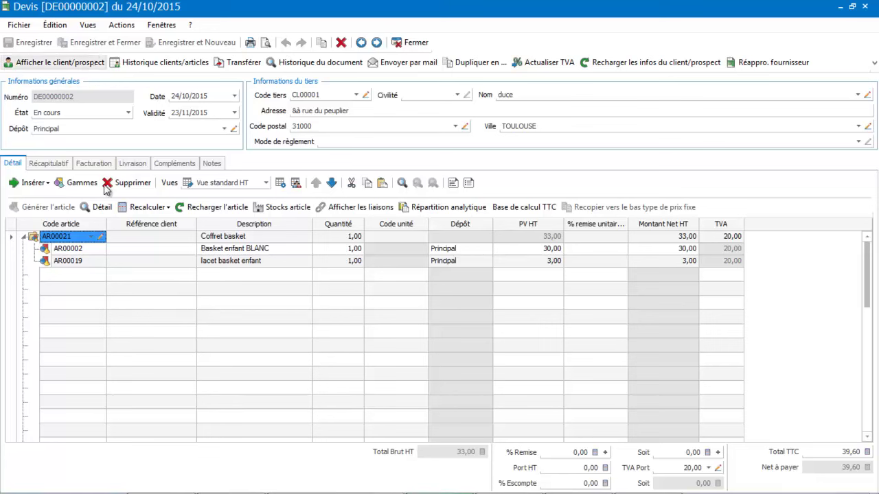
Reload the Coffret basket article in the quote, then save the quote and inspect the enlarged print preview.
left_click(205, 213)
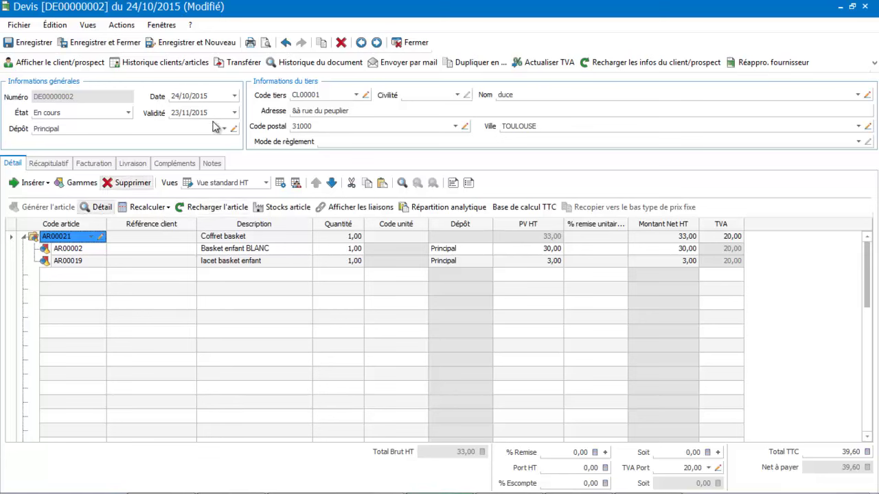
left_click(265, 44)
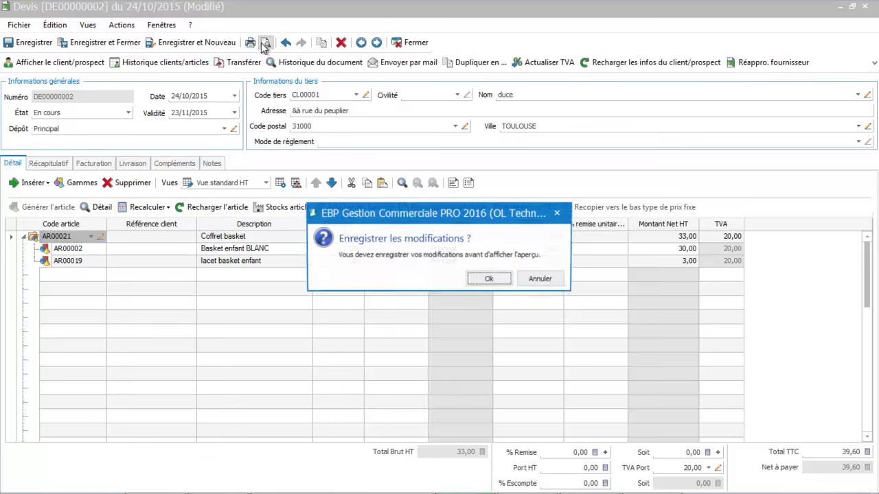
left_click(485, 279)
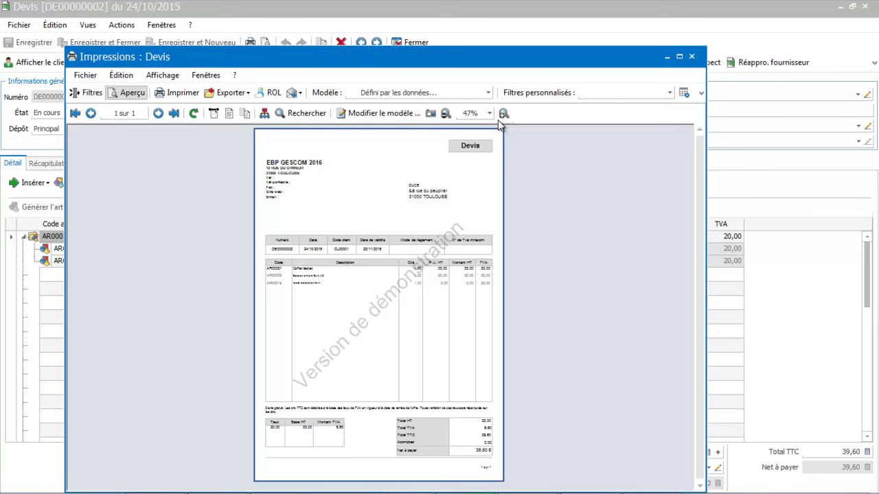
left_click(503, 114)
left_click(504, 114)
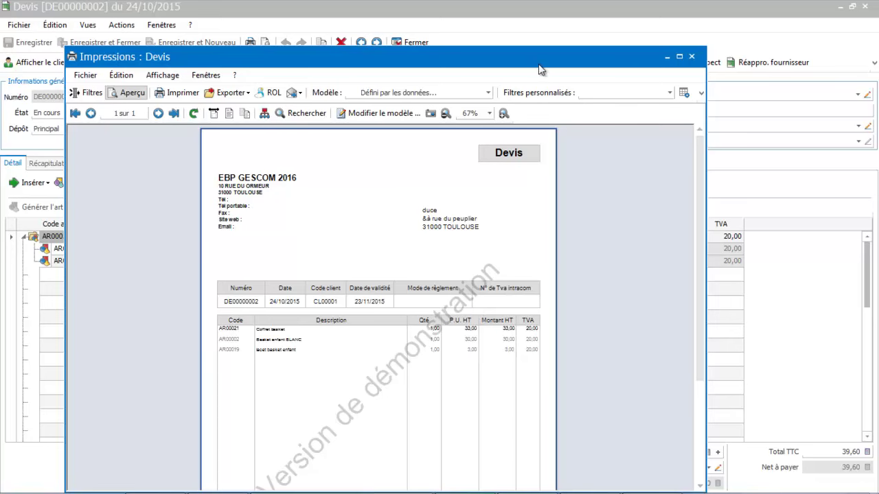
left_click(694, 57)
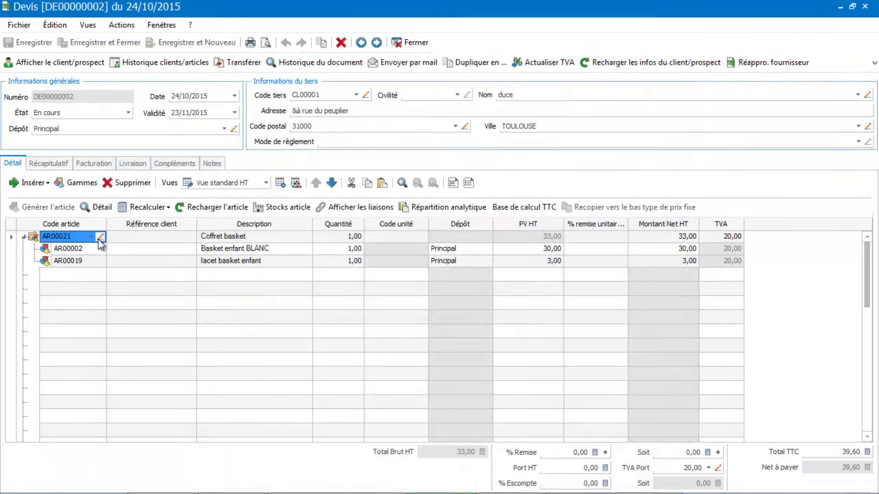
Set the Coffret basket nomenclature's Impression du détail option to "Ne pas imprimer", and save and close the article.
left_click(99, 240)
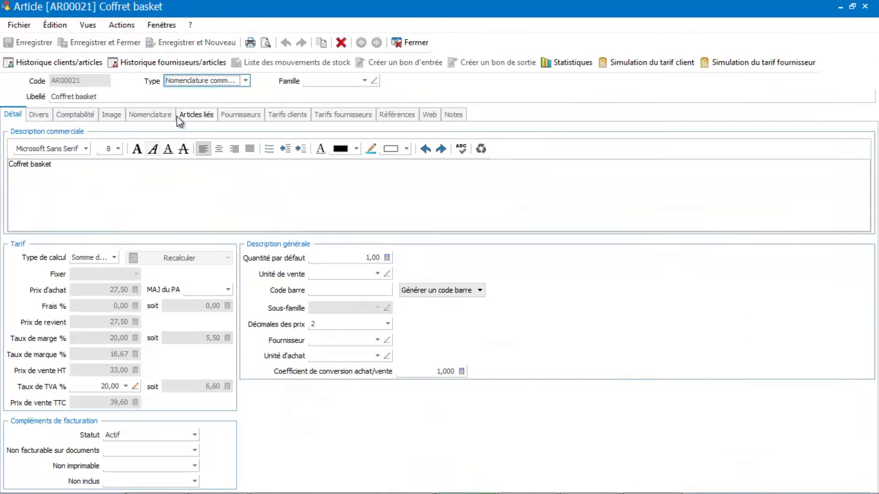
left_click(165, 118)
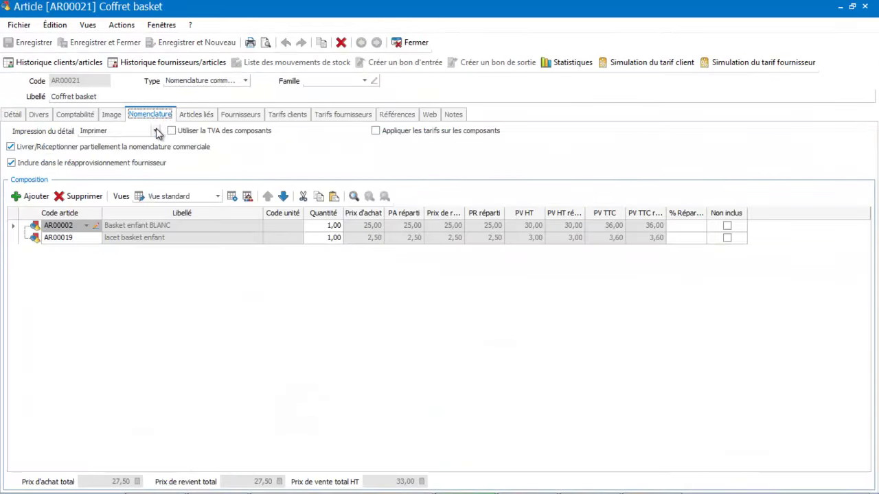
left_click(154, 133)
left_click(136, 142)
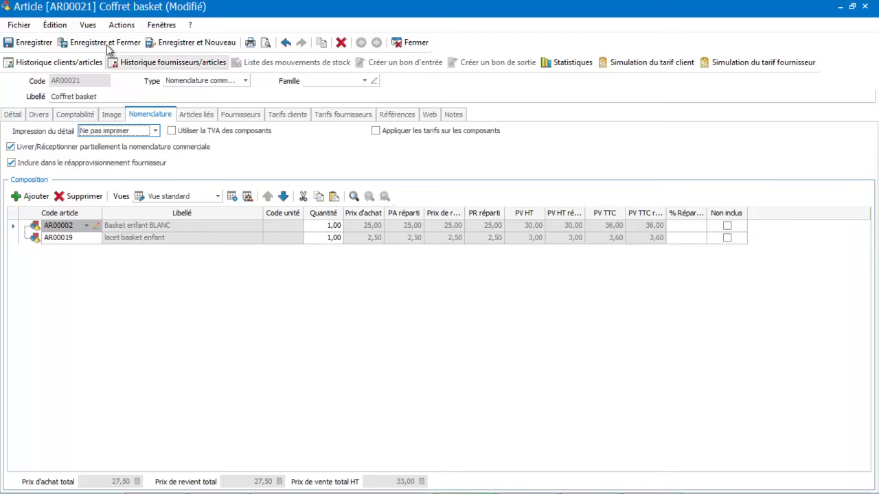
left_click(85, 43)
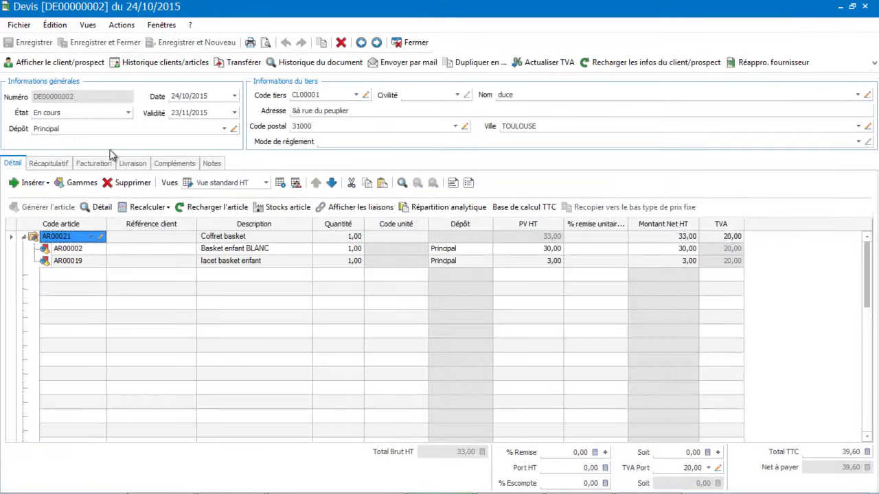
Reload the modified Coffret basket article in the quote, and save the quote to preview its printout.
left_click(203, 209)
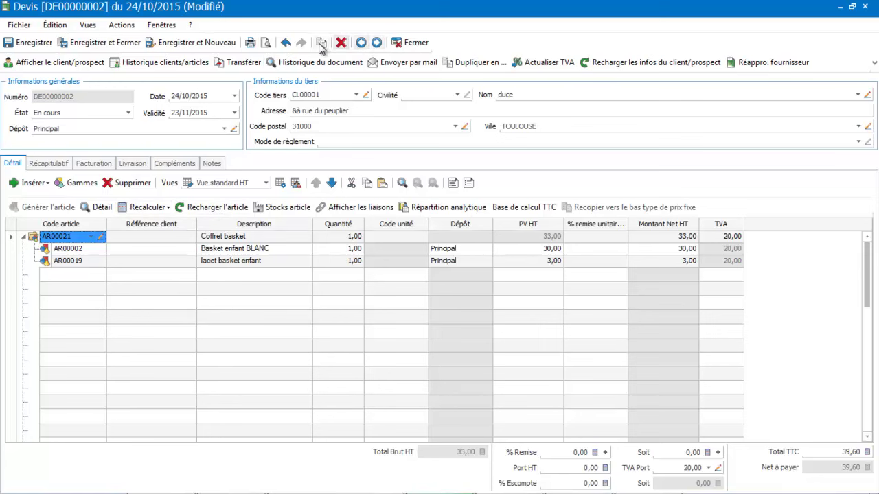
left_click(265, 43)
key("Return")
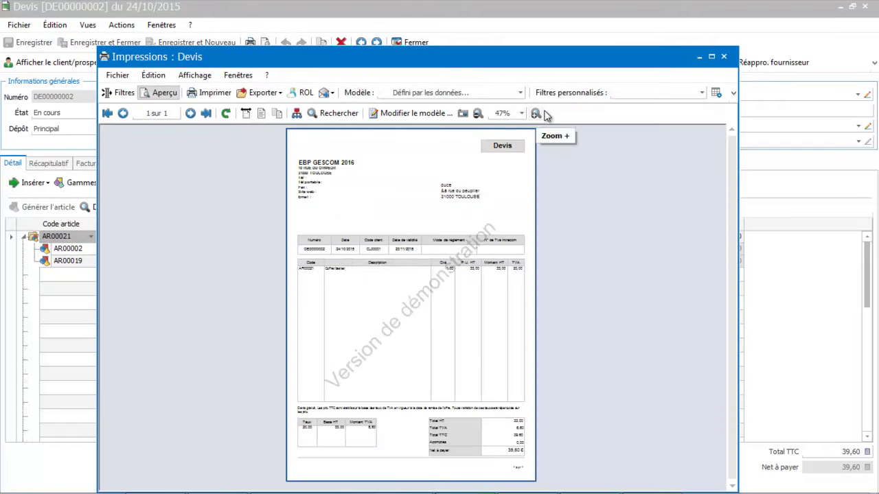
Examine the article lines of the previewed quote full screen at 87% zoom, and close the preview and the quote.
left_click(537, 114)
left_click(536, 114)
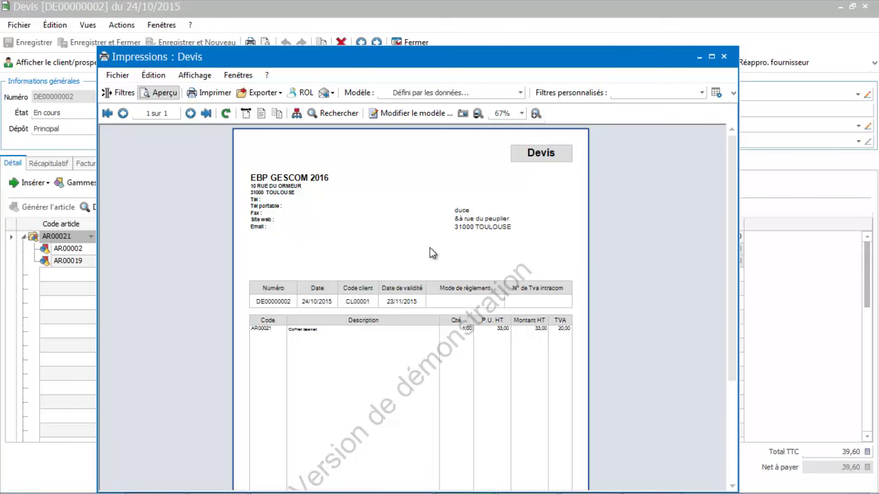
left_click(711, 57)
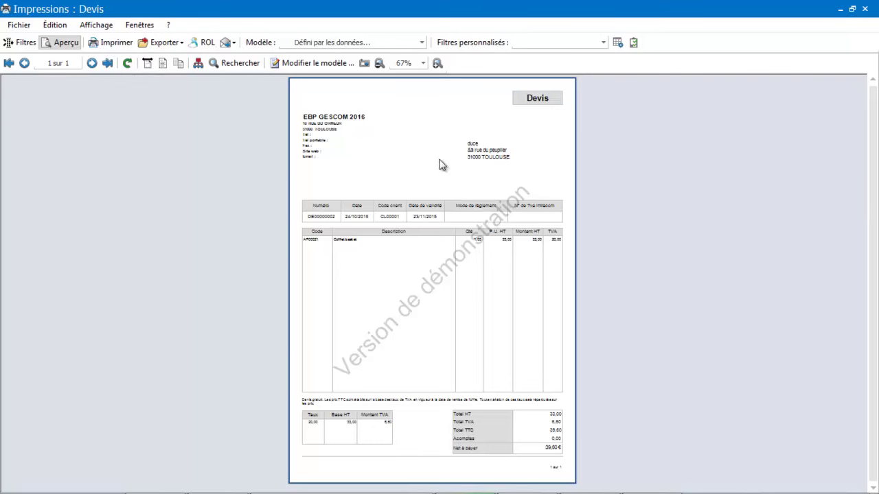
left_click(438, 63)
left_click(437, 63)
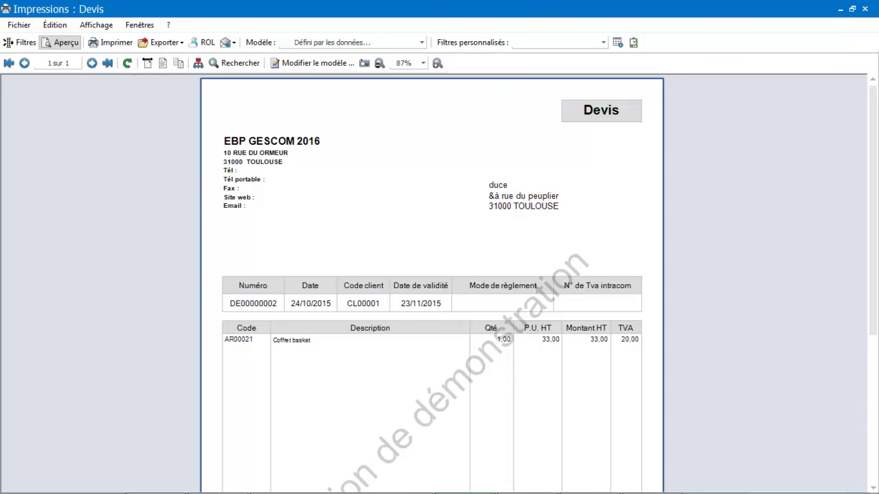
left_click(866, 14)
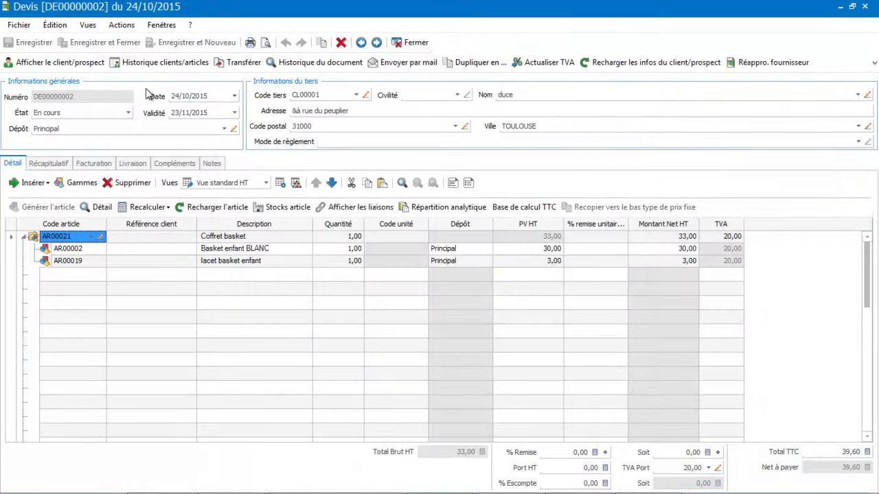
left_click(416, 42)
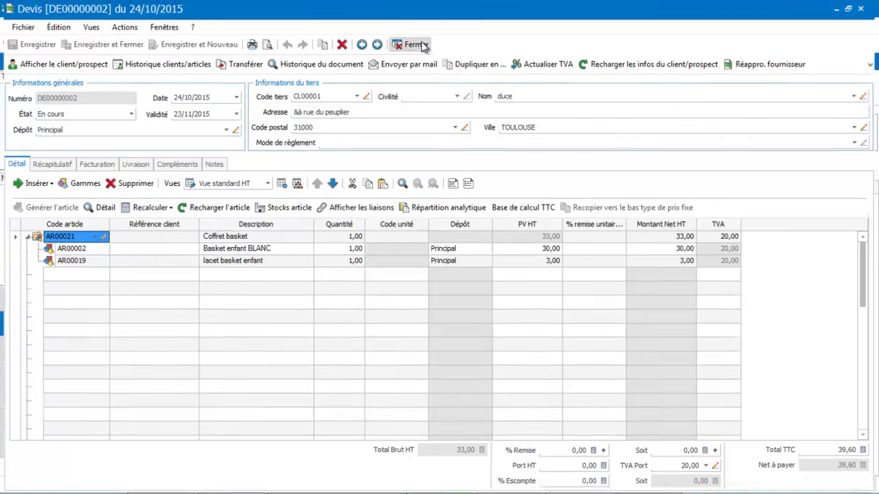